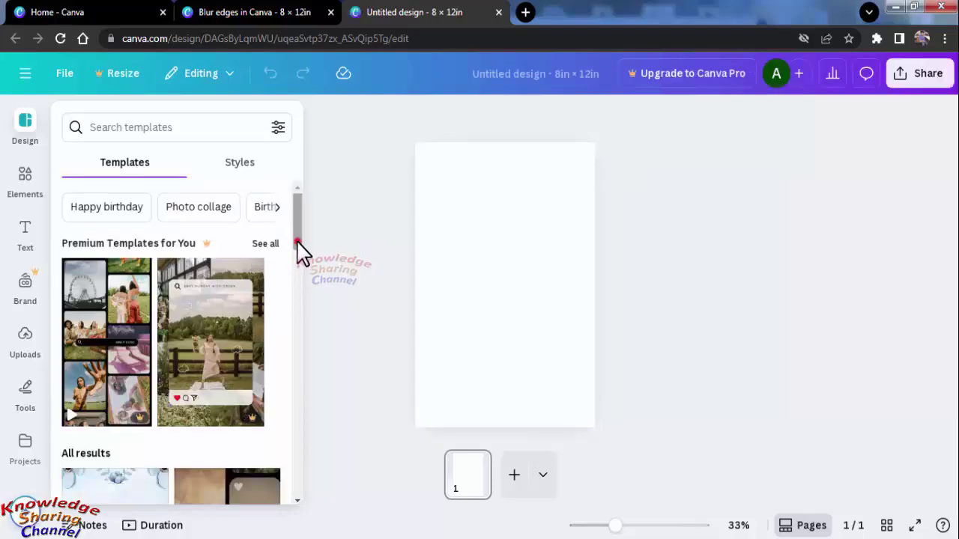
Add the uploaded cut-out photo of the boy in the red T-shirt to the blank page.
scroll(298, 244, down, 2)
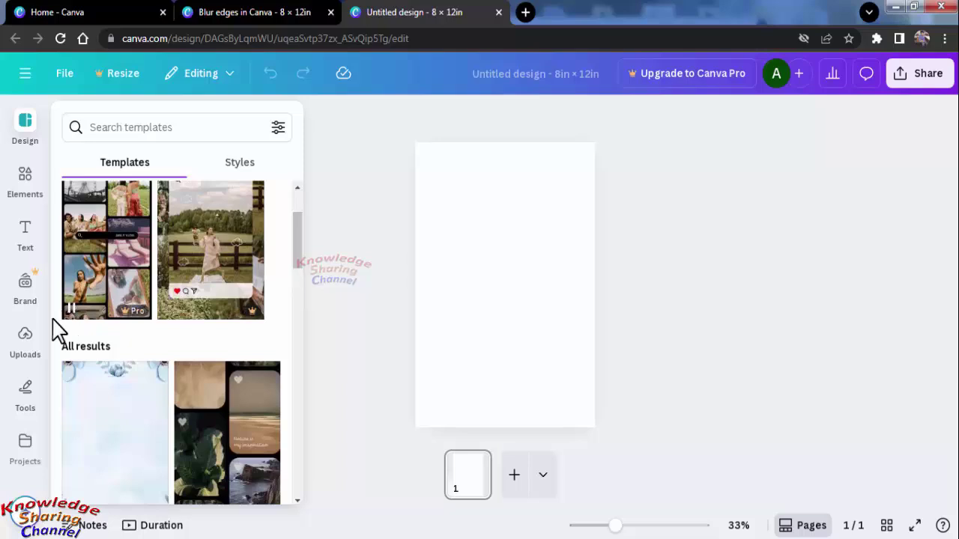
click(25, 341)
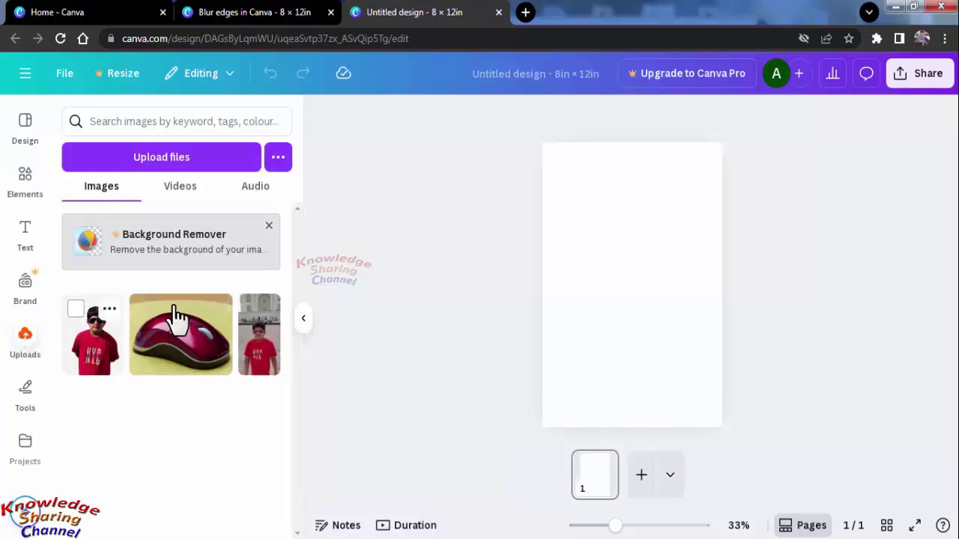
key(Return)
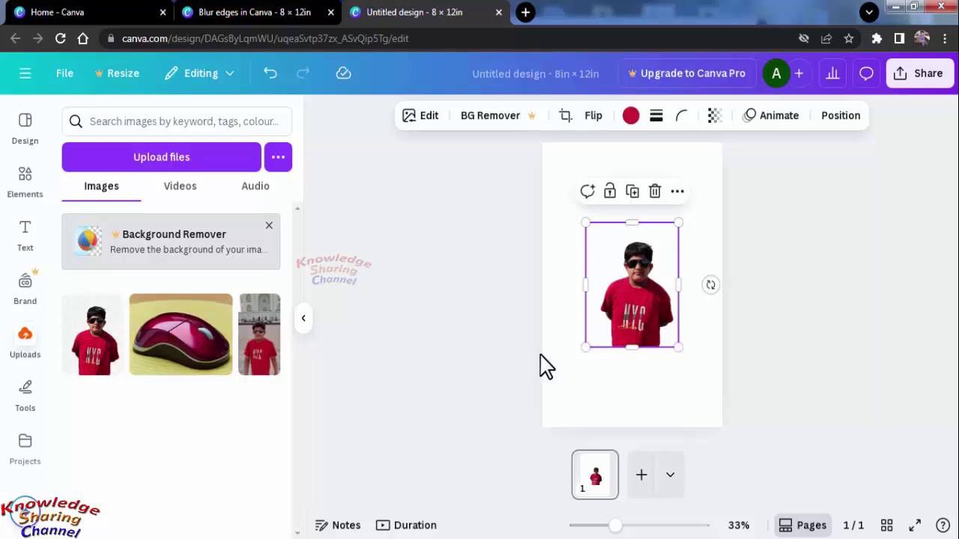
Set the page background to the solid red from the default colours.
click(721, 411)
click(551, 117)
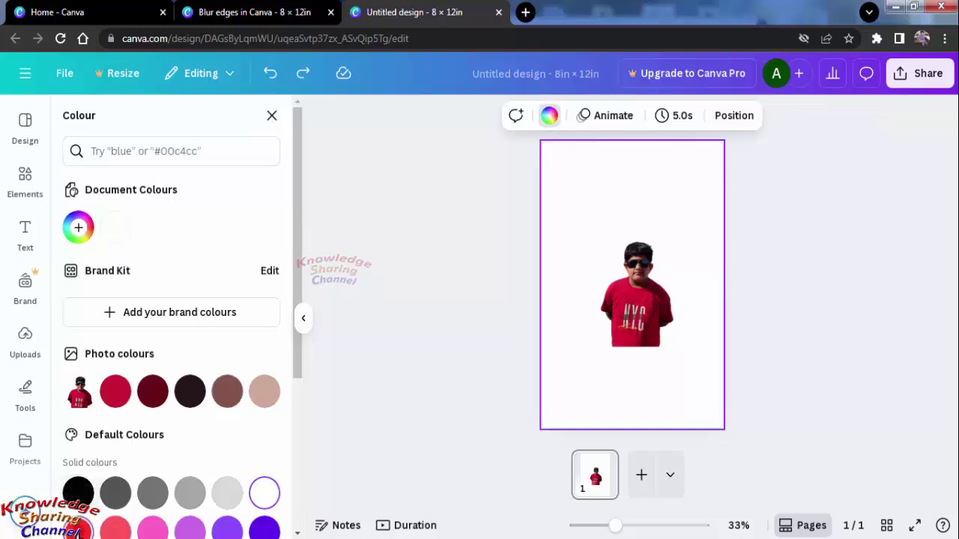
click(78, 529)
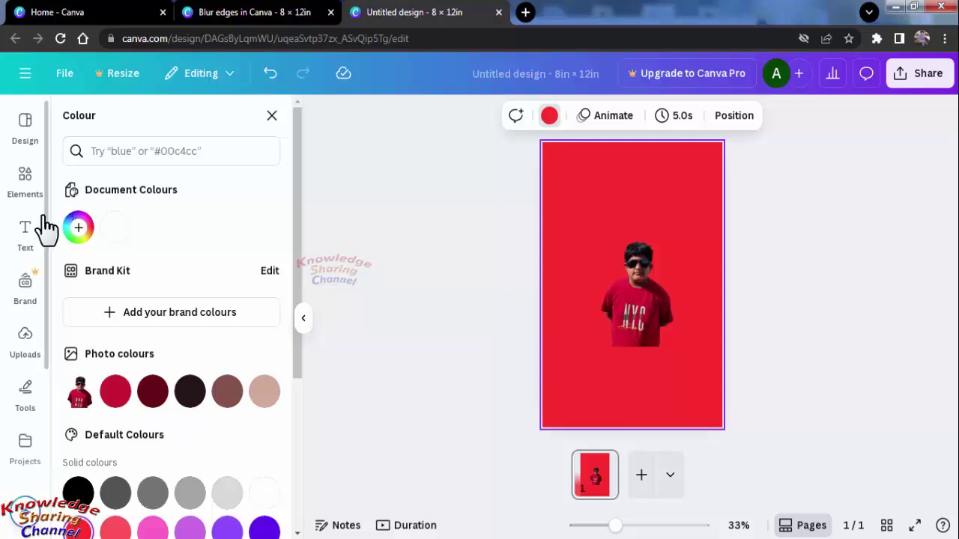
Search the elements for "blur" and add the yellow blurred circle from the graphics results to the page.
click(26, 180)
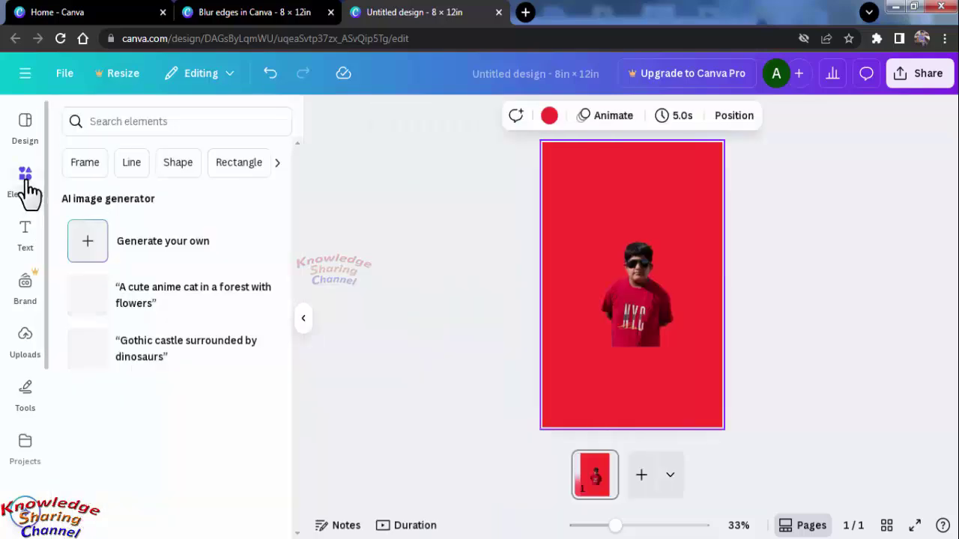
click(135, 122)
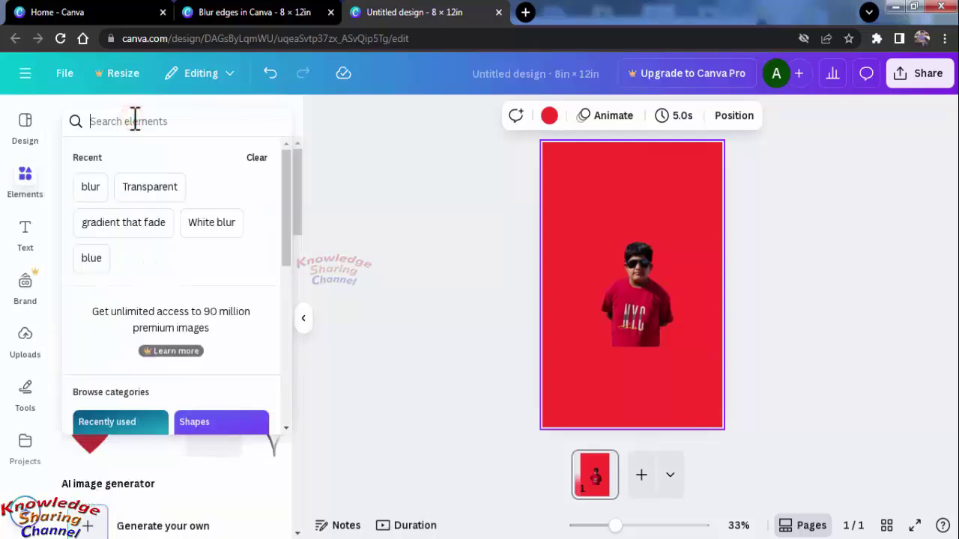
text(blur)
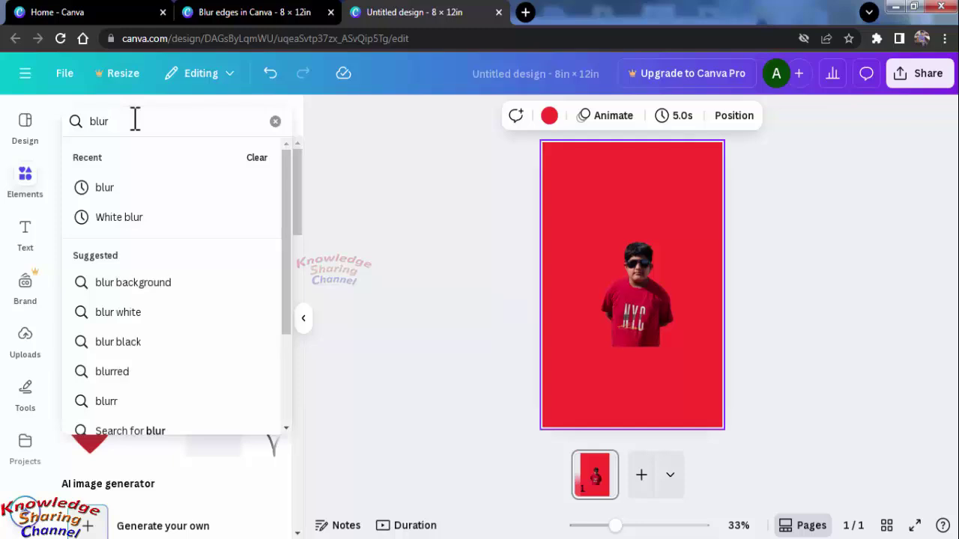
click(112, 196)
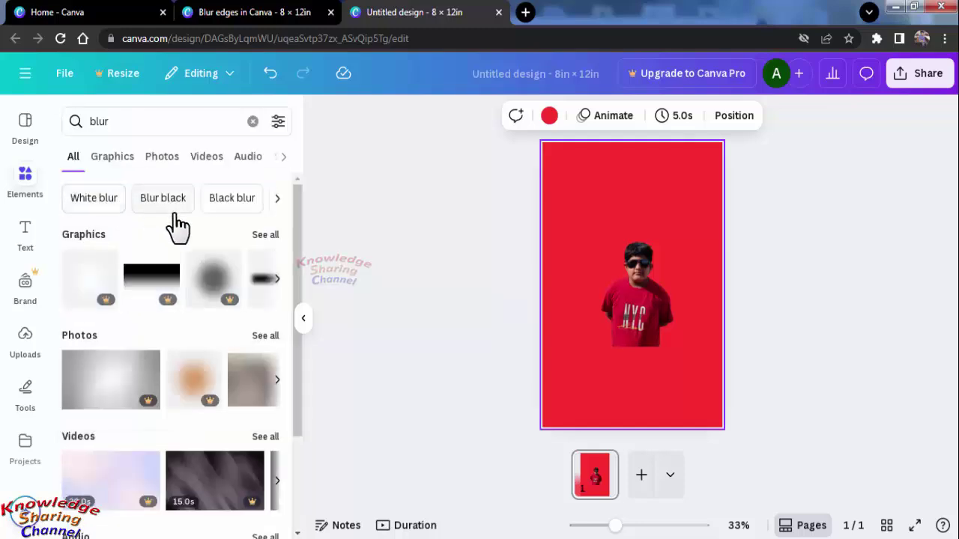
click(88, 235)
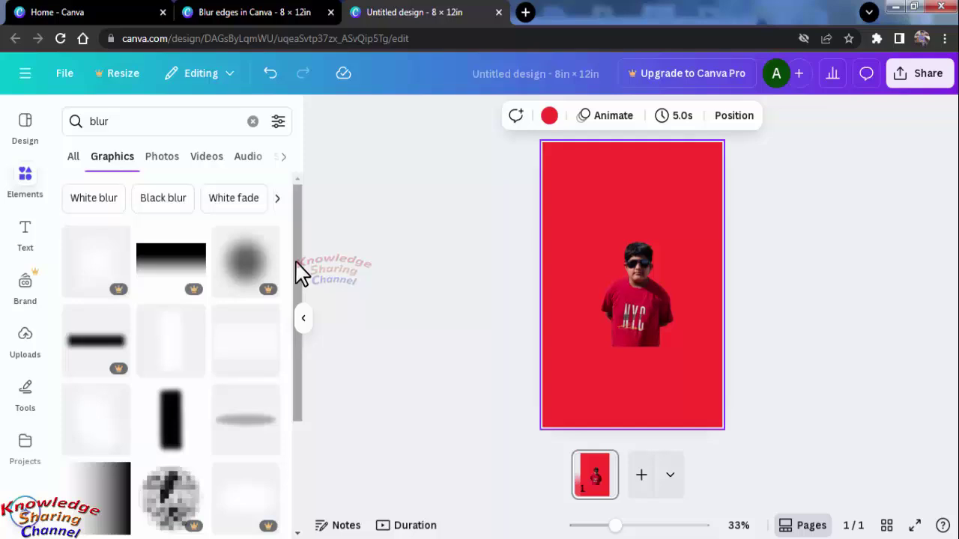
drag(299, 273, 307, 454)
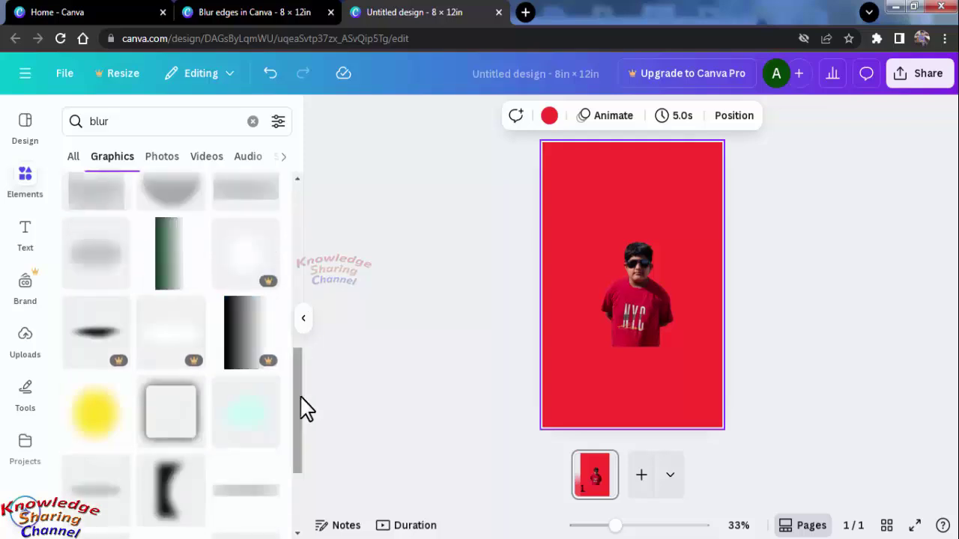
click(98, 416)
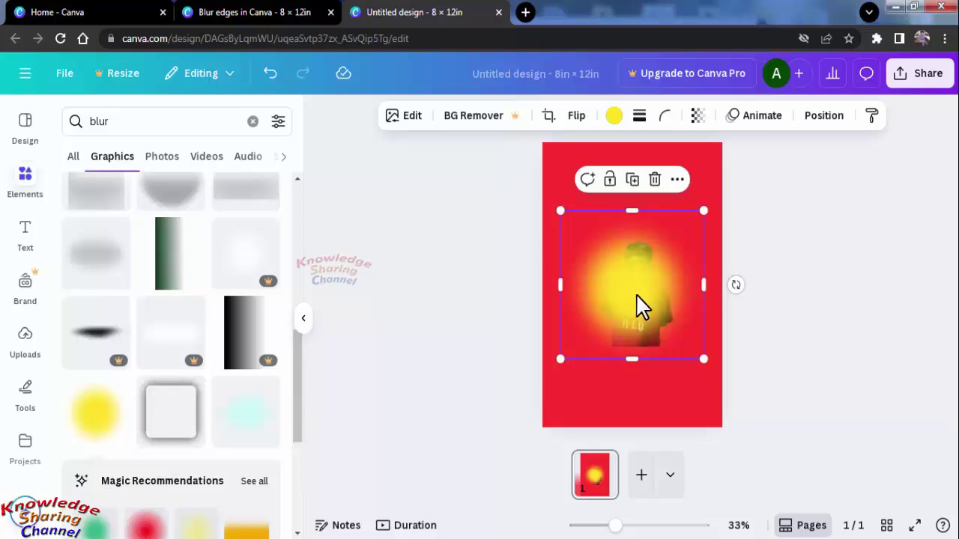
Recolour the yellow blur with the document's red, and shrink and position it over the lower edge of the boy's photo.
click(613, 117)
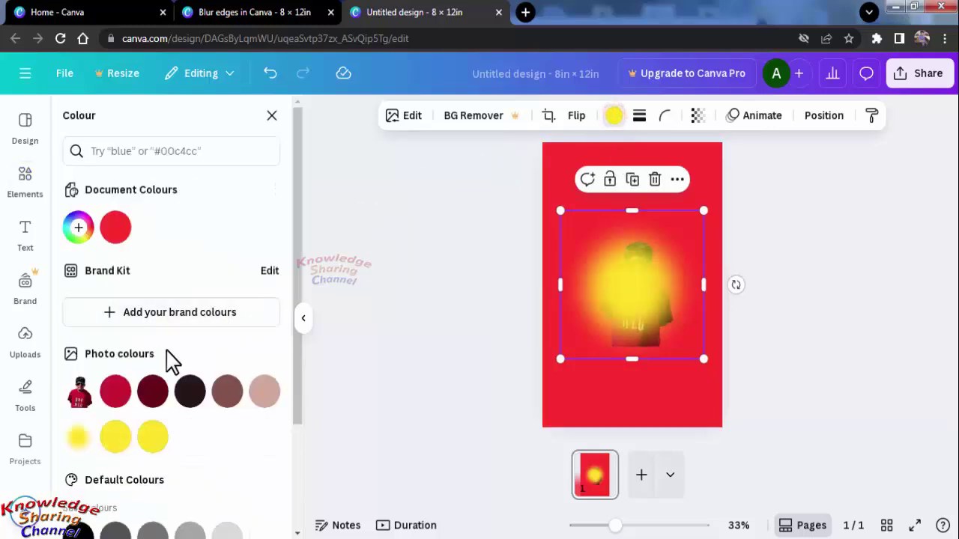
click(116, 230)
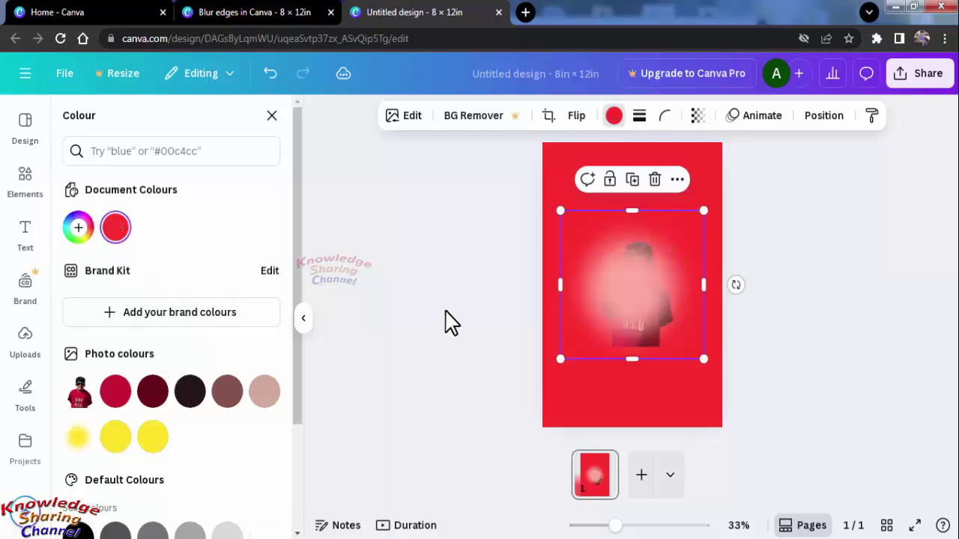
drag(611, 279, 611, 325)
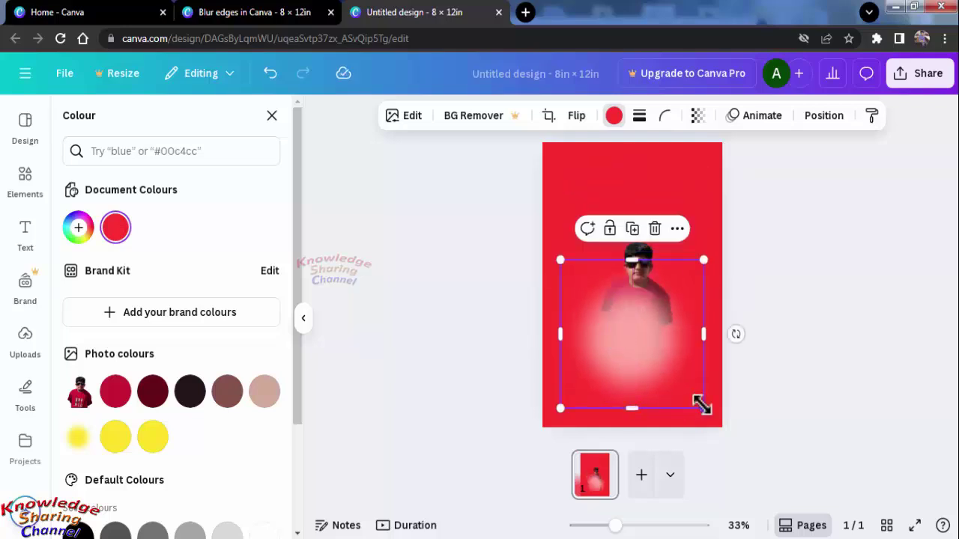
drag(703, 407, 668, 371)
drag(613, 316, 620, 349)
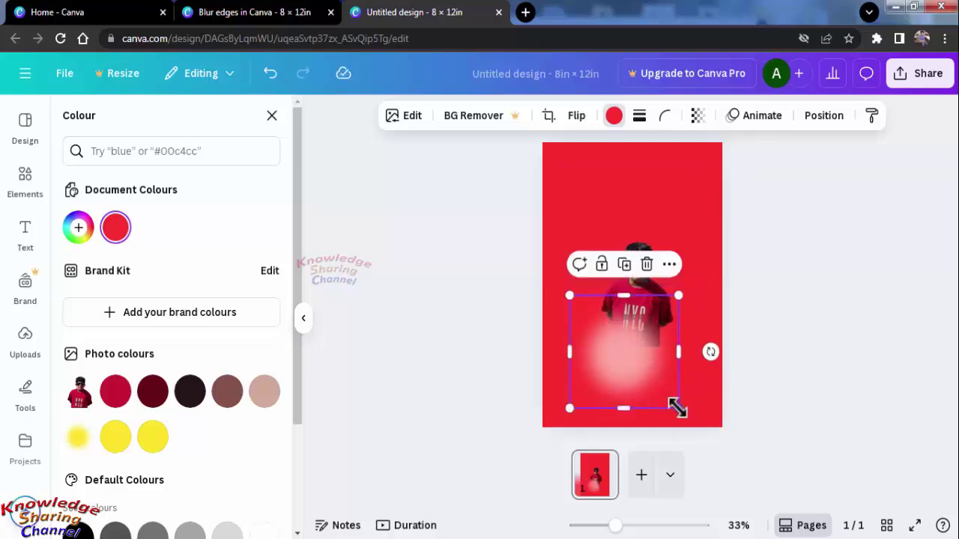
drag(677, 409, 650, 375)
mouse_move(612, 345)
mouse_down()
mouse_move(618, 364)
mouse_move(625, 358)
mouse_up()
click(755, 235)
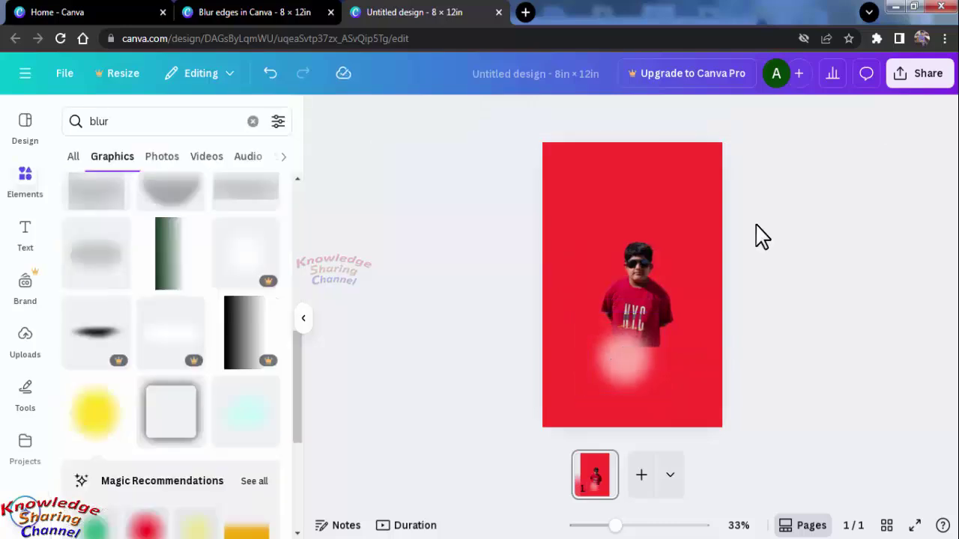
Copy the blur graphic and place the pasted copy beside the original so both overlap along the photo's lower edge.
right_click(632, 365)
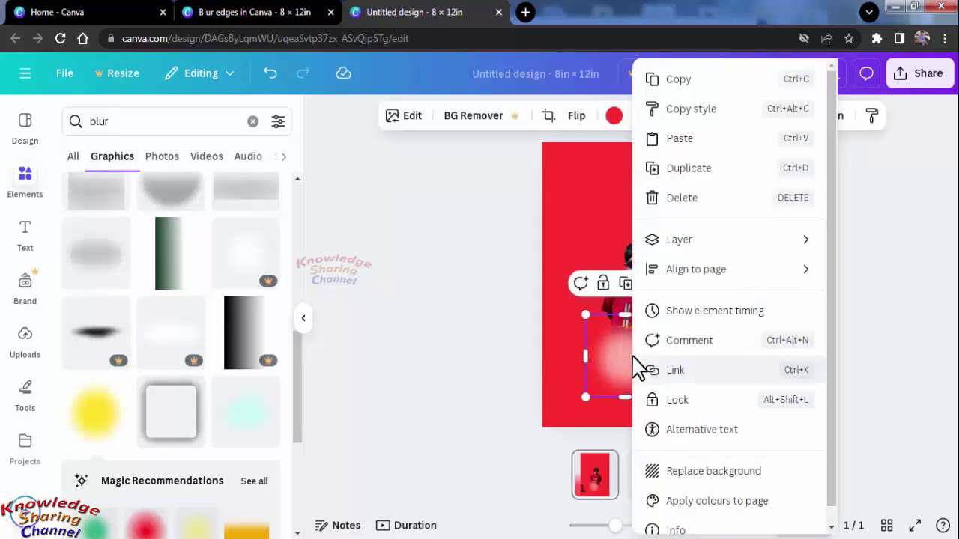
click(690, 81)
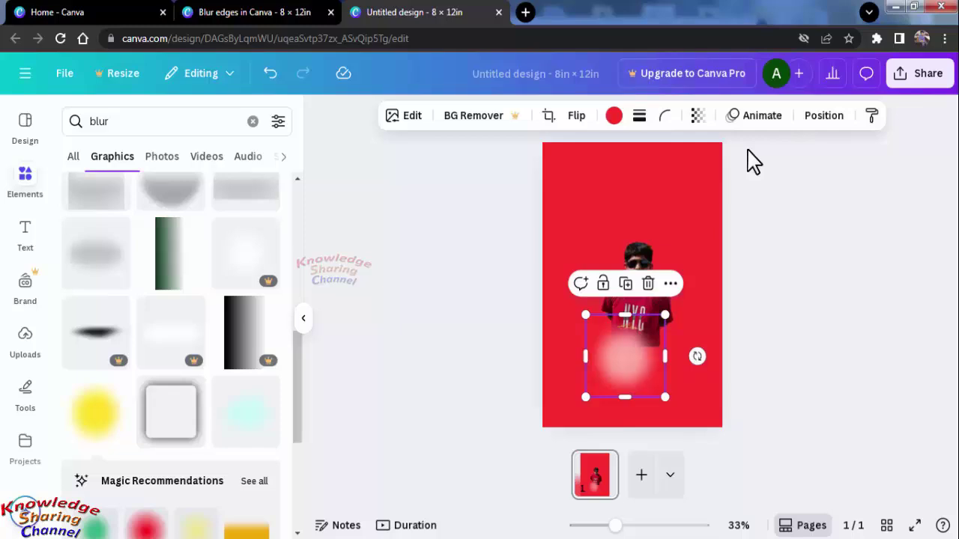
key(ctrl+v)
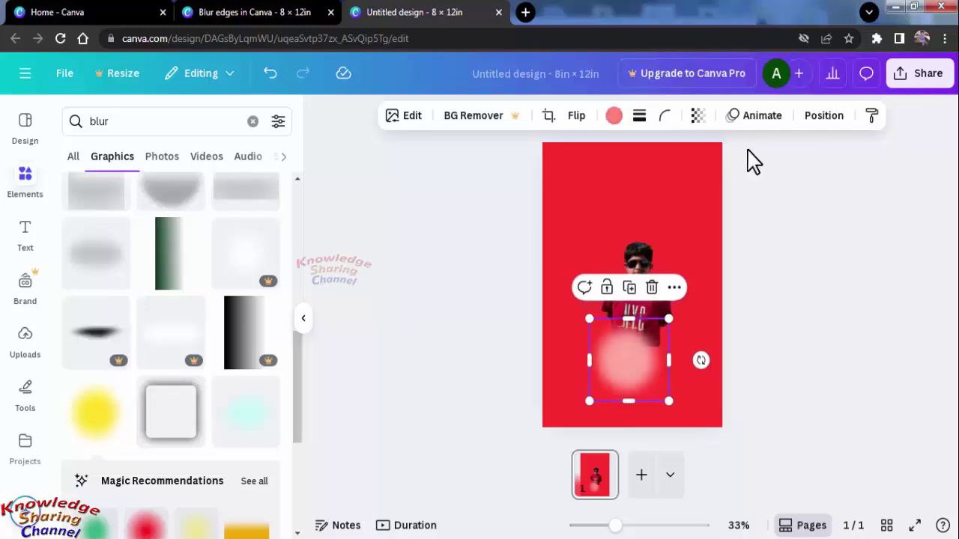
click(753, 161)
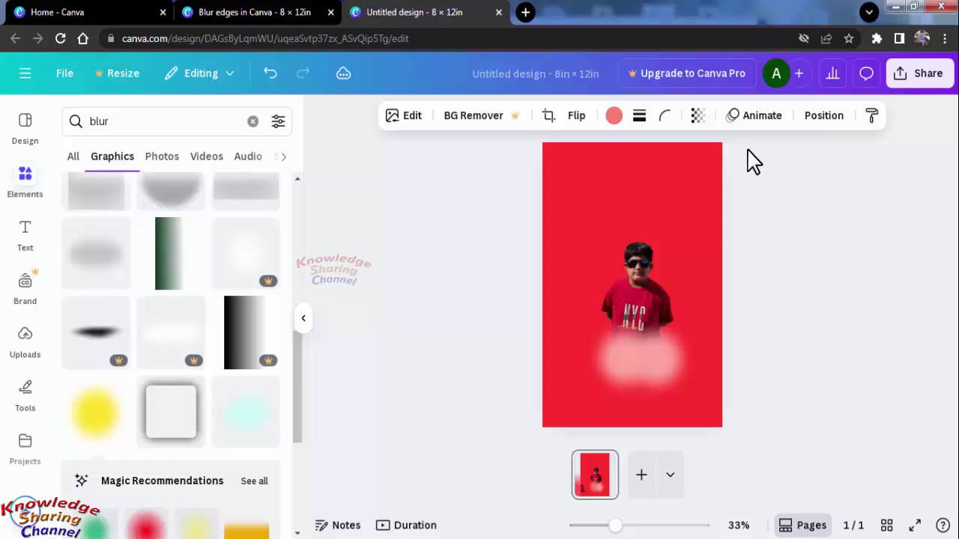
click(753, 161)
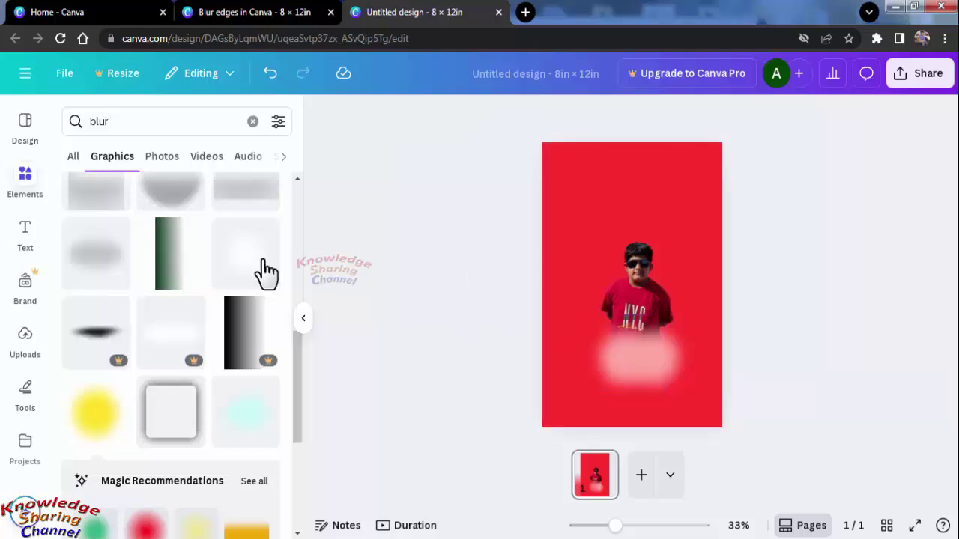
Add a heading to the page with the text "Blur Photo Edges".
click(25, 239)
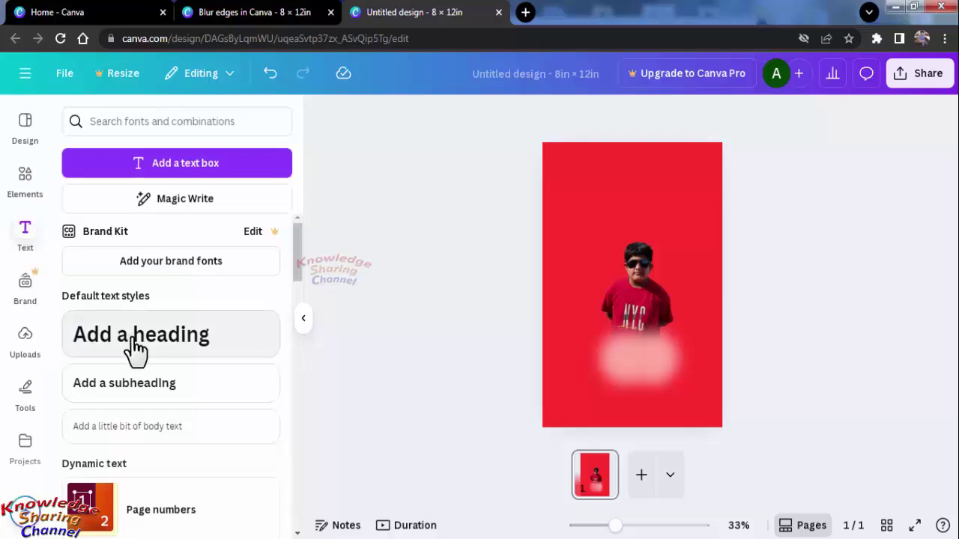
click(141, 348)
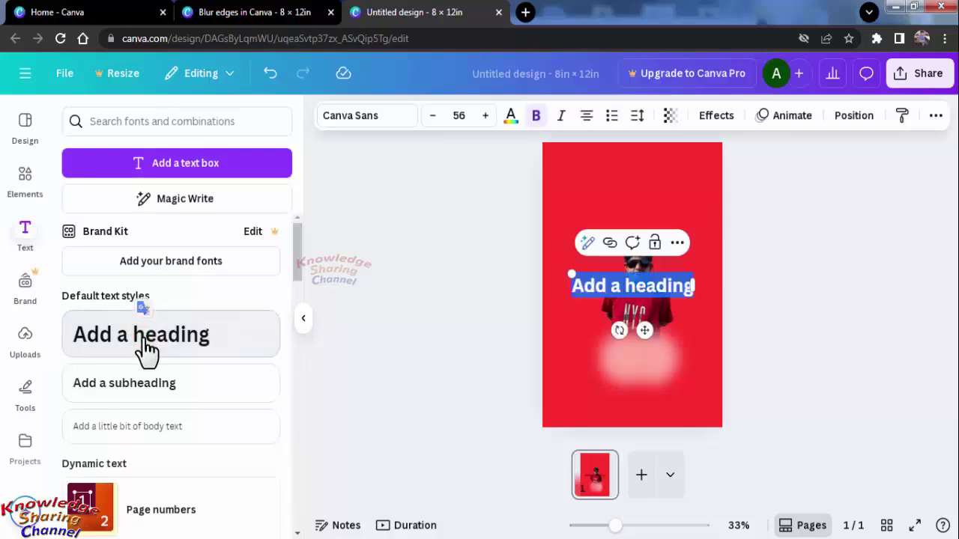
text(Blur)
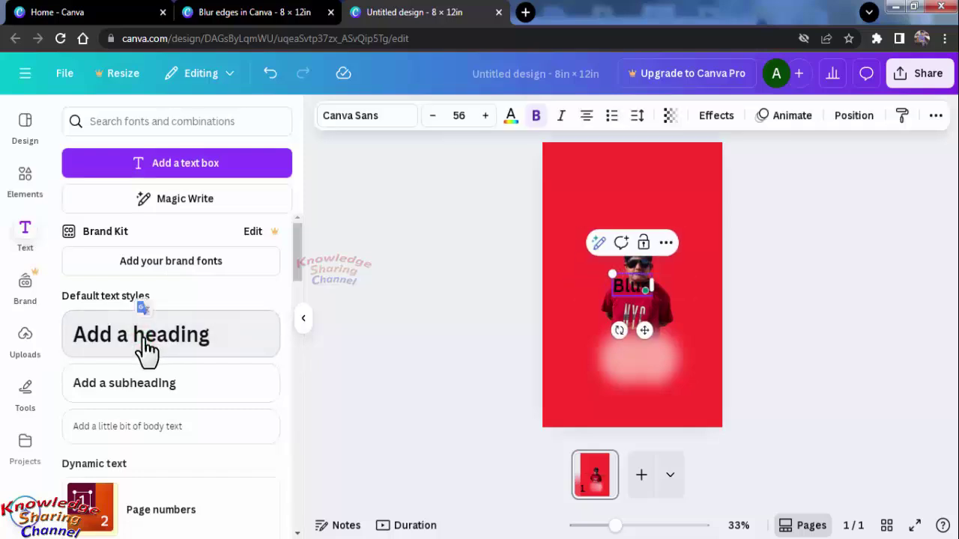
text( Photo)
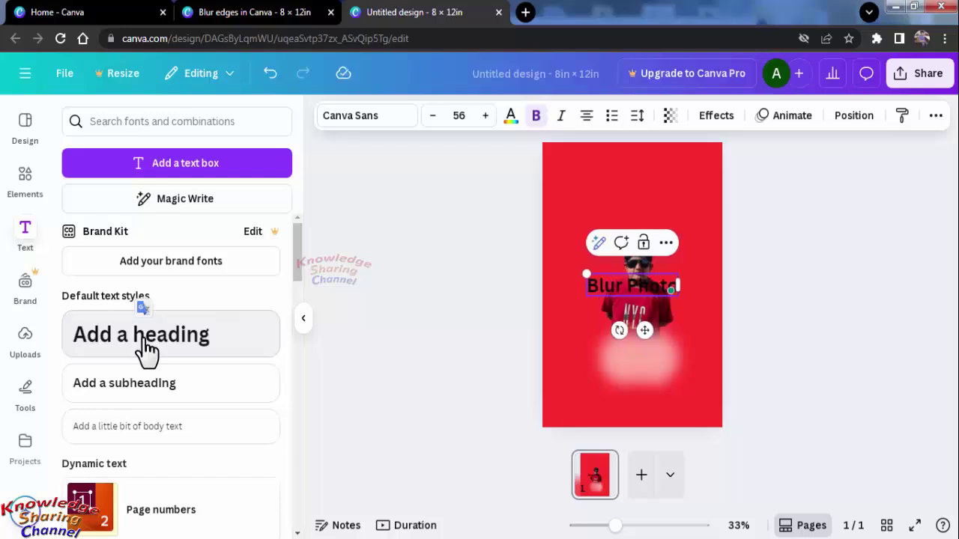
text( Edge)
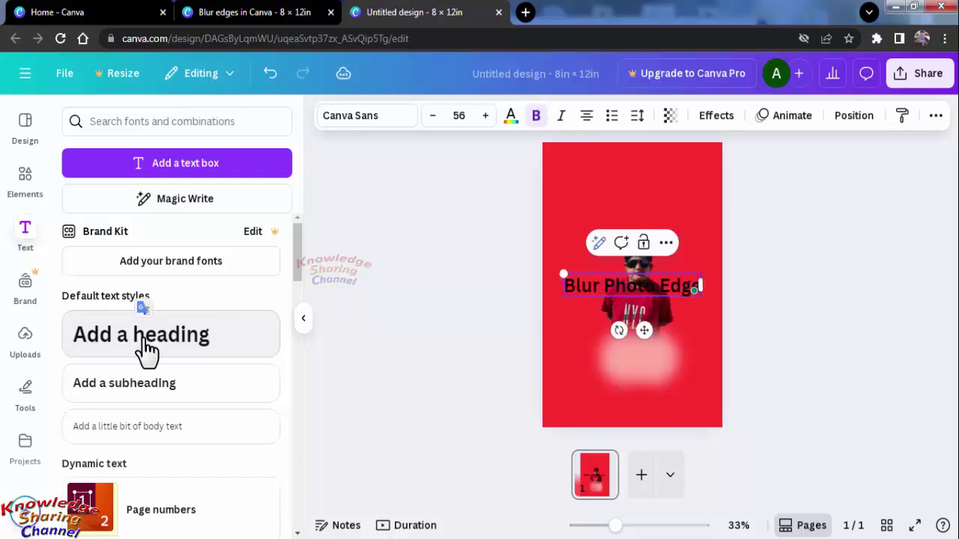
text(s)
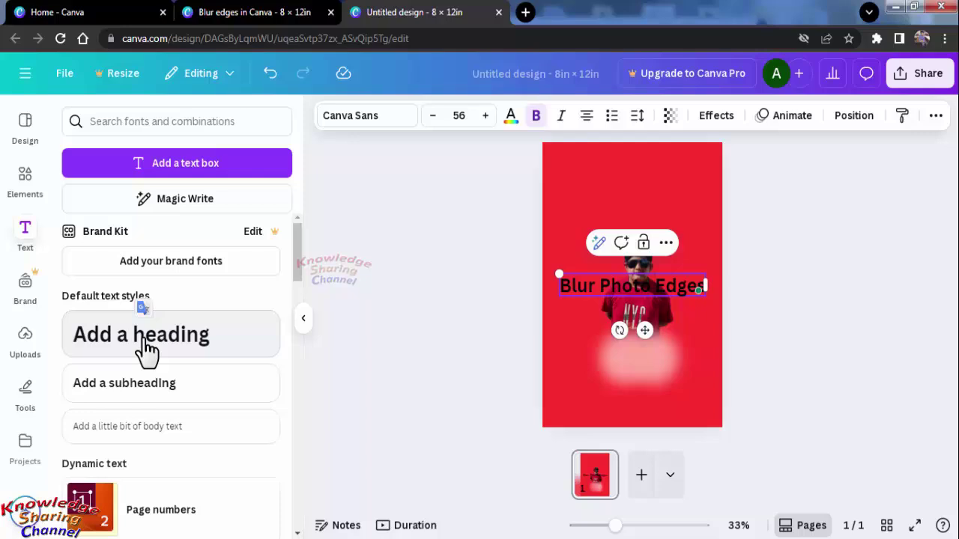
click(796, 250)
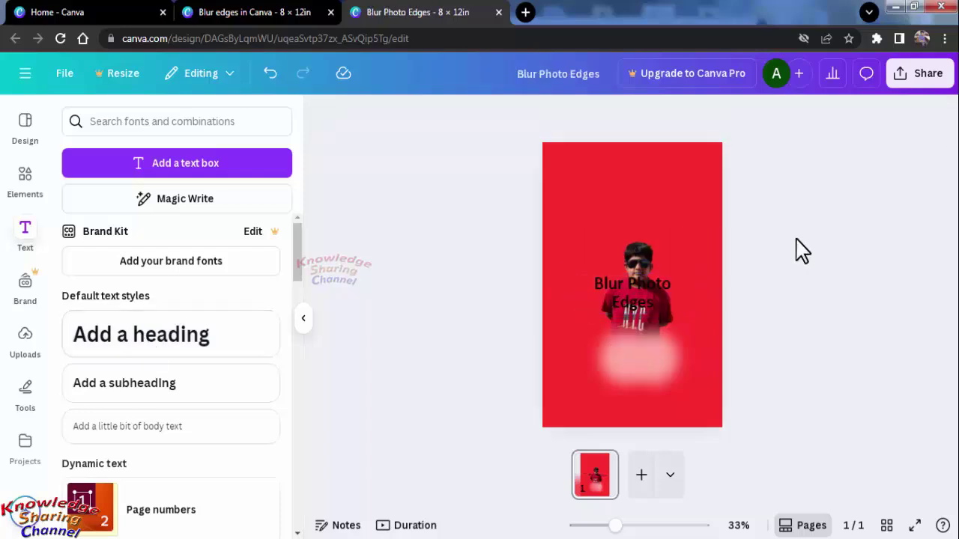
Move the "Blur Photo Edges" heading down onto the blurred shapes below the boy.
click(645, 279)
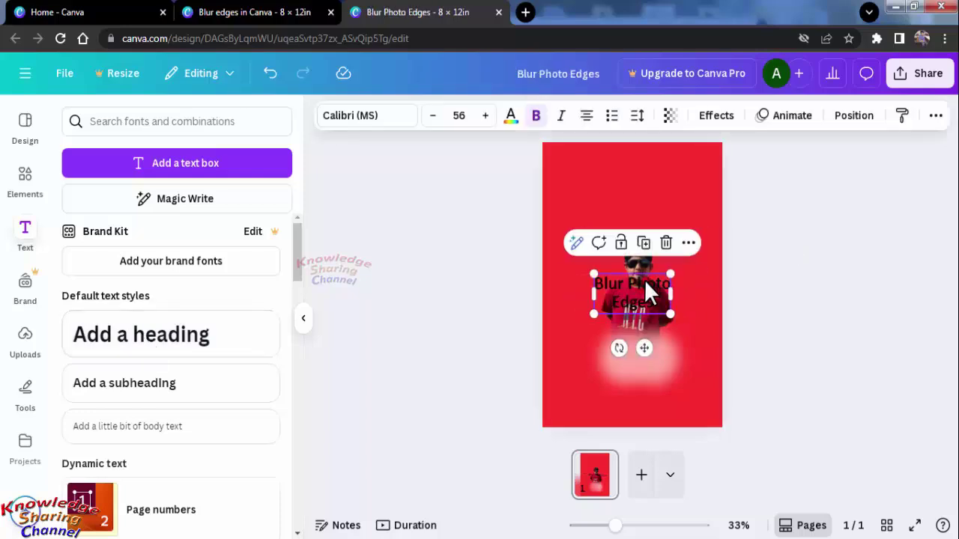
drag(644, 283, 650, 334)
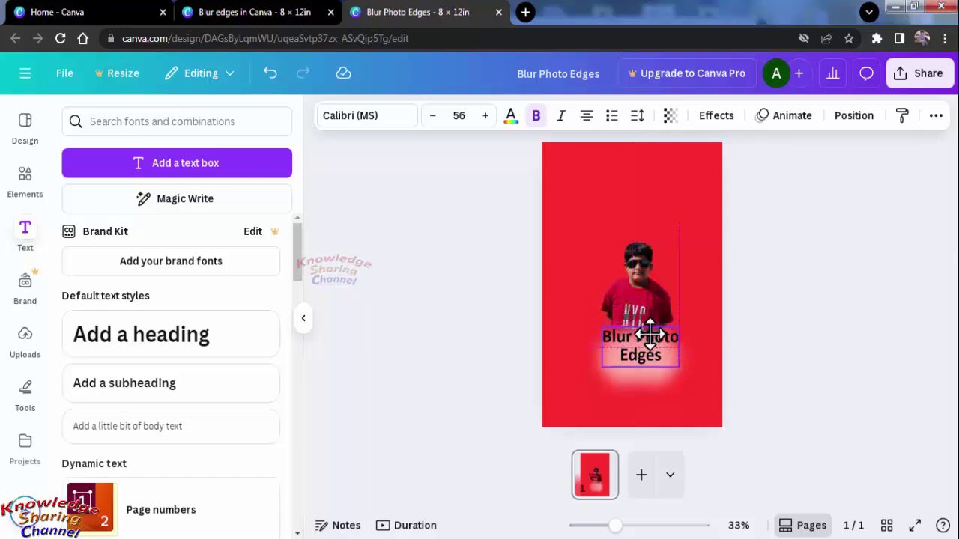
drag(649, 334, 648, 337)
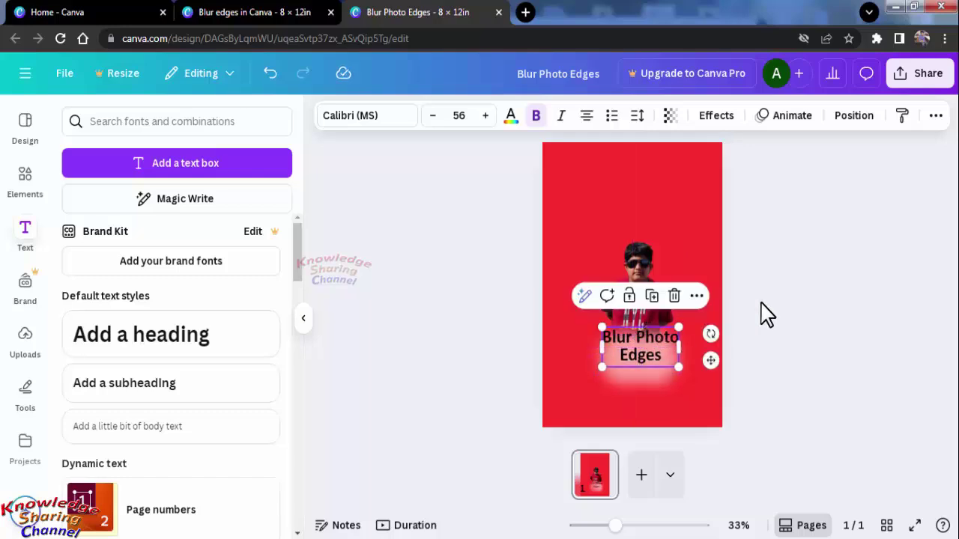
Change the colour of the entire "Blur Photo Edges" heading to dark purple #430474.
double_click(641, 339)
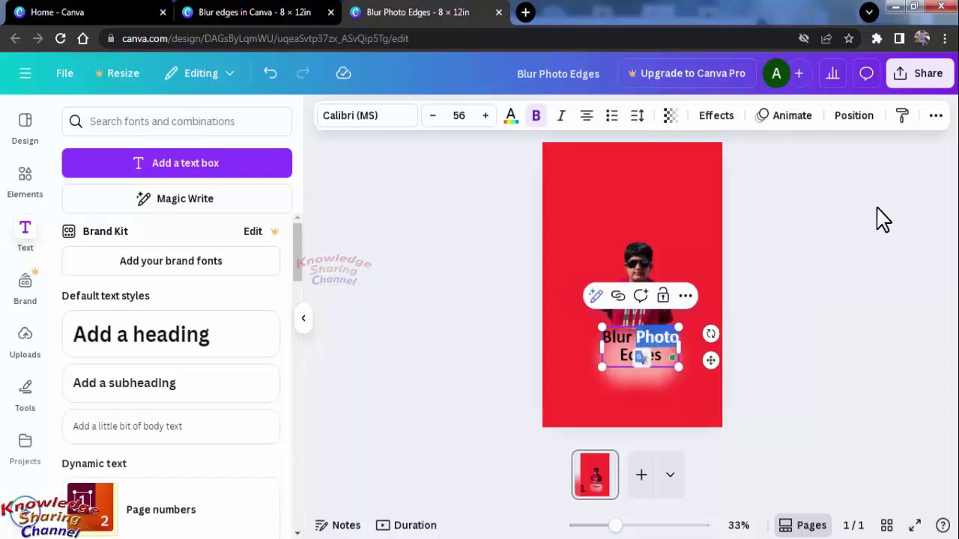
key(ctrl+a)
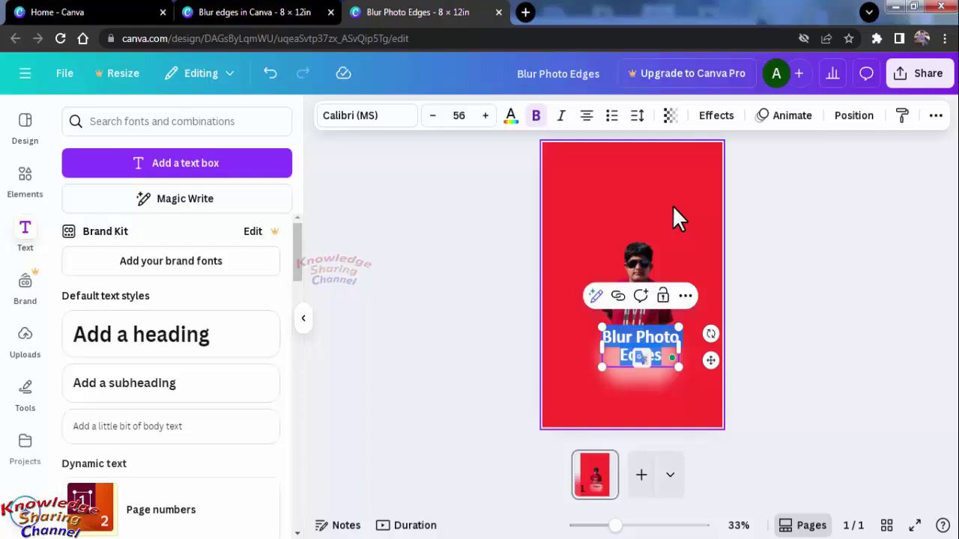
click(510, 116)
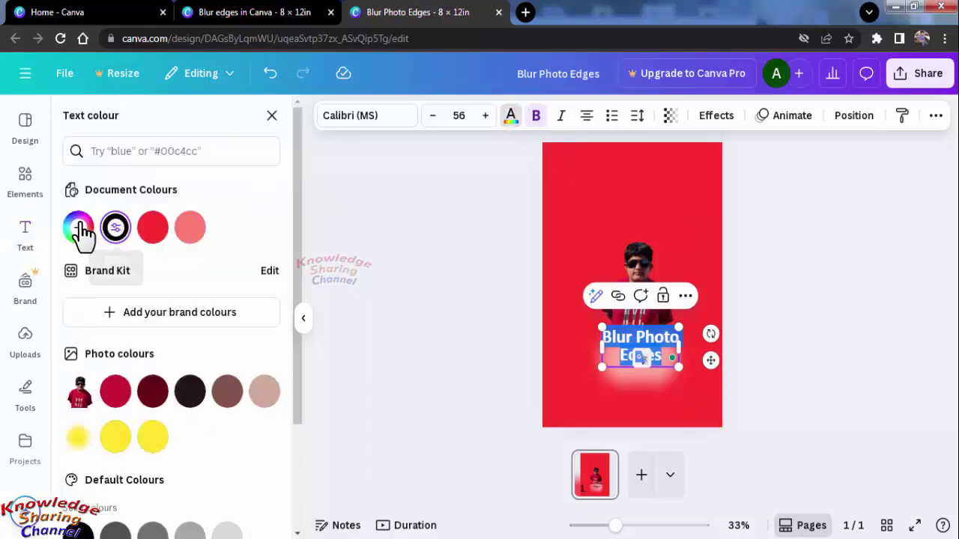
click(78, 228)
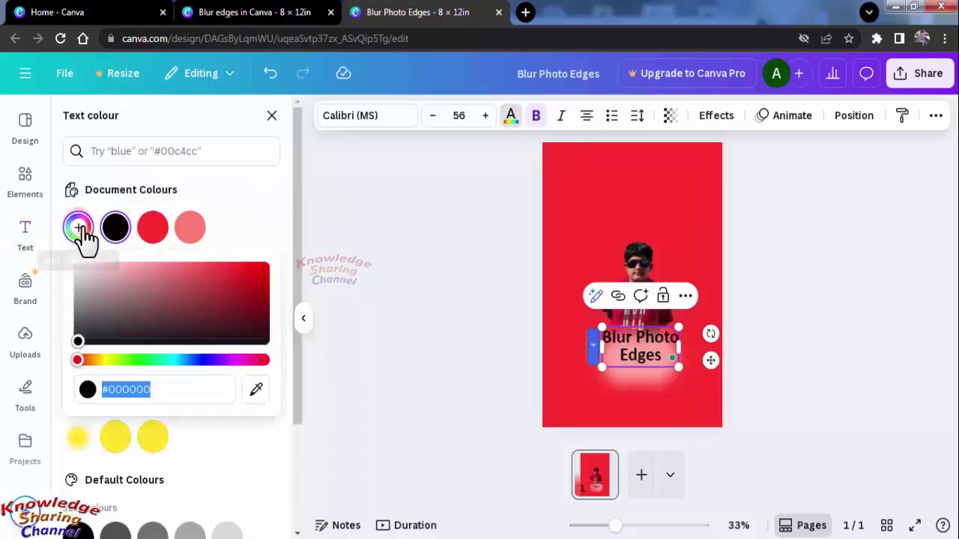
click(222, 361)
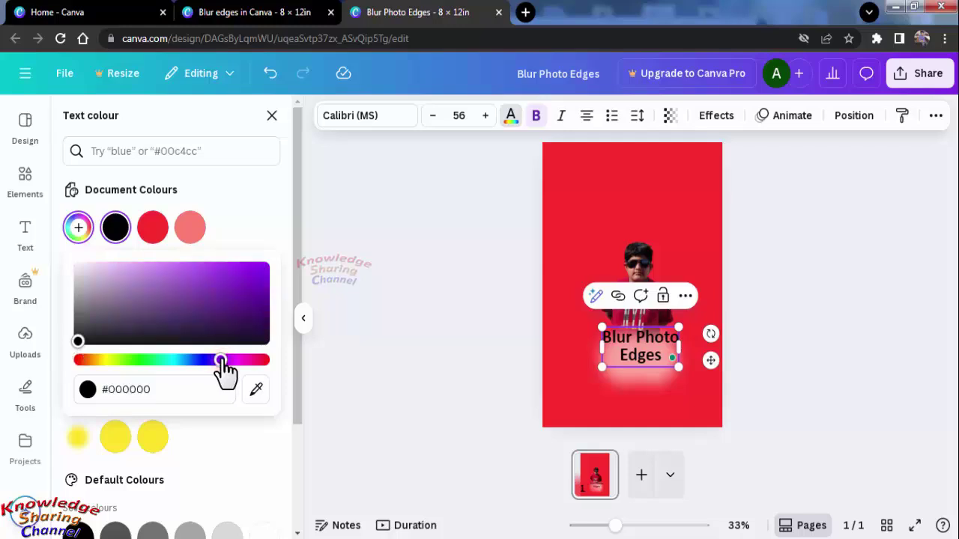
click(262, 308)
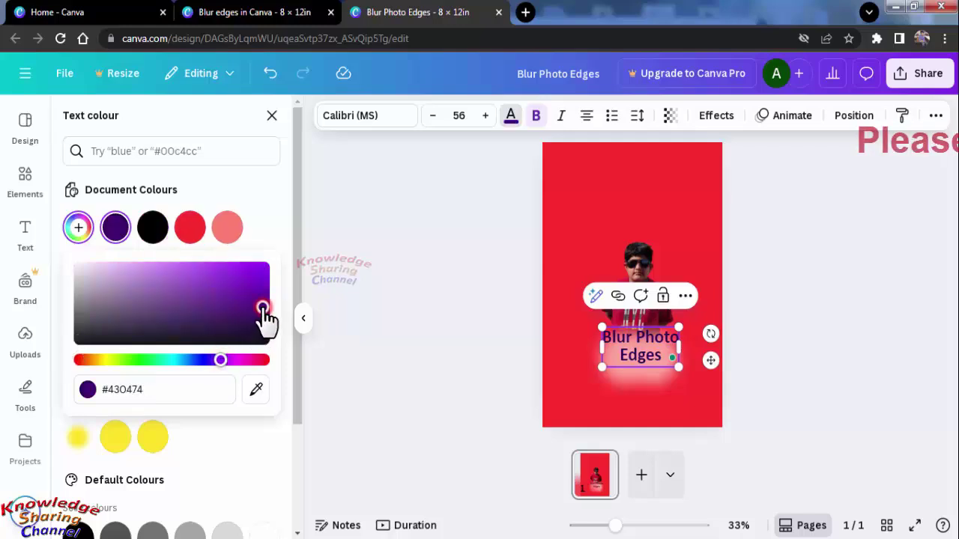
click(856, 200)
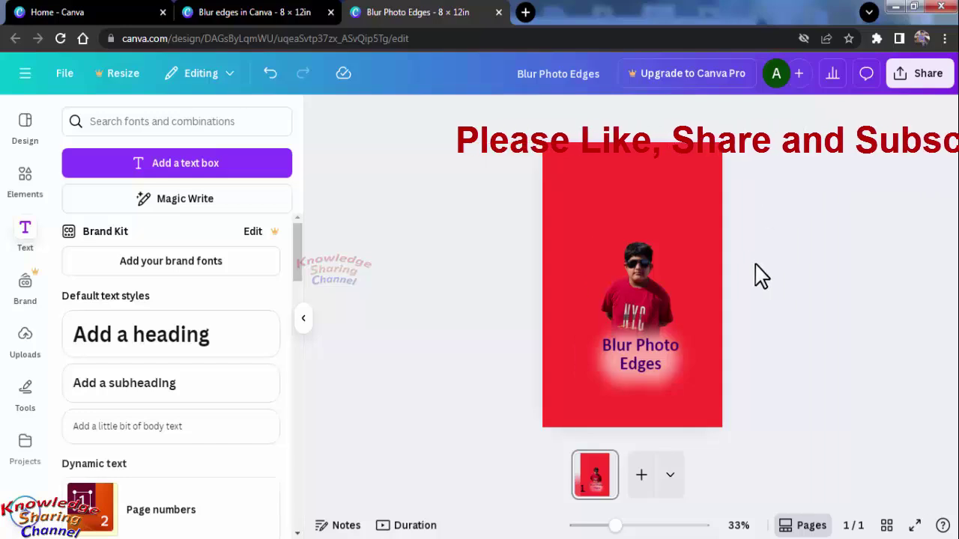